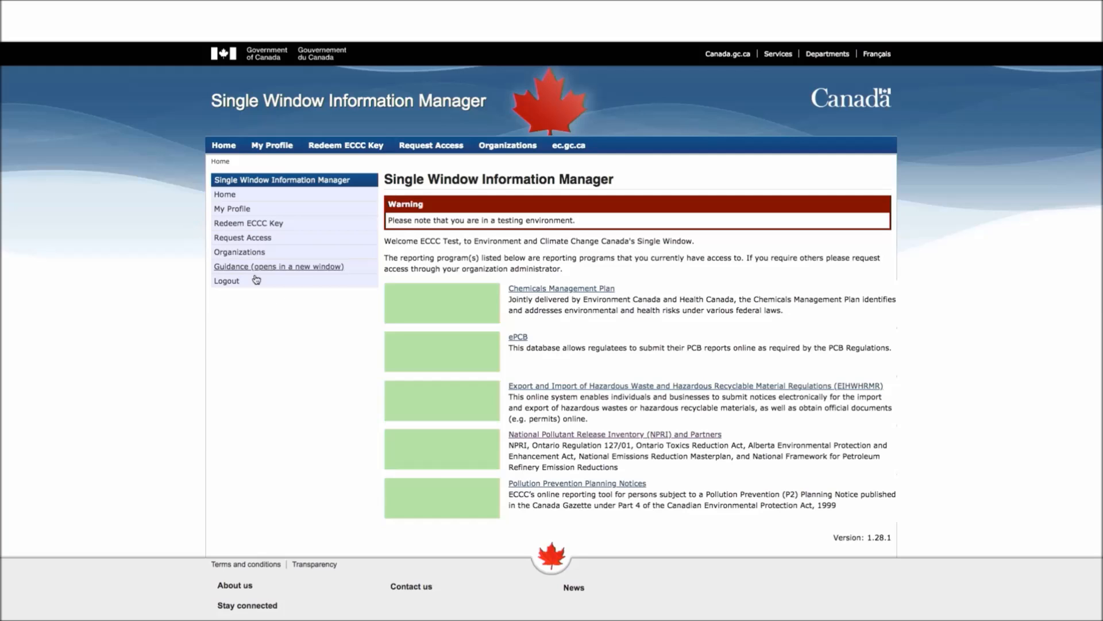
# Open the Substance List of the English VOC facility report "7. How to report for the Part 4 and Part 5 Volatile Organic Compounds (VOCs)" in NPRI.
pyautogui.click(599, 435)
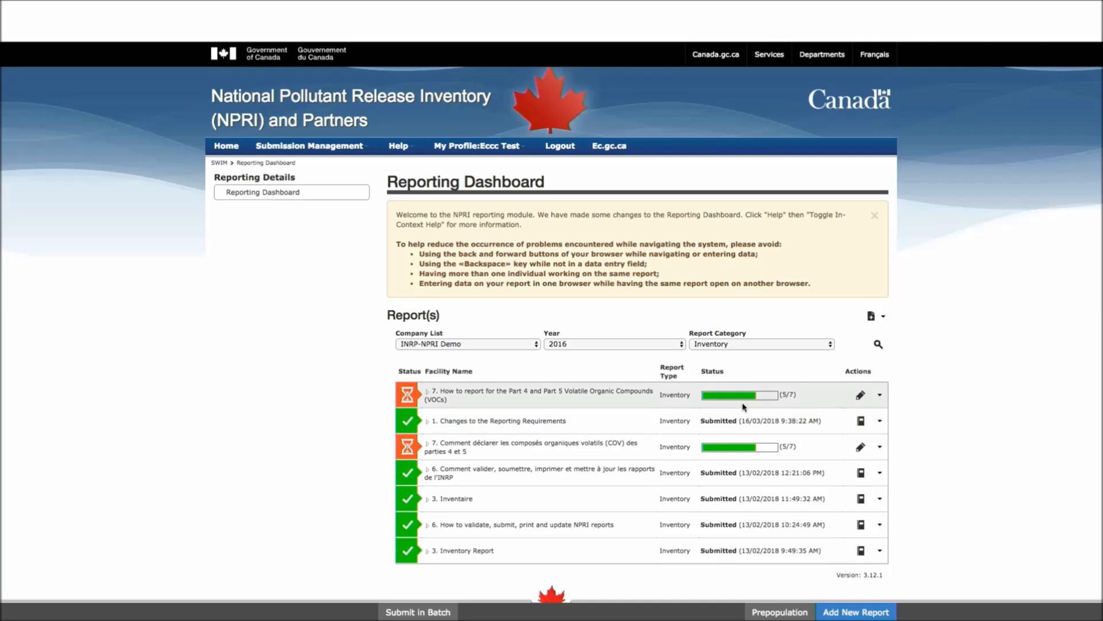
pyautogui.click(860, 396)
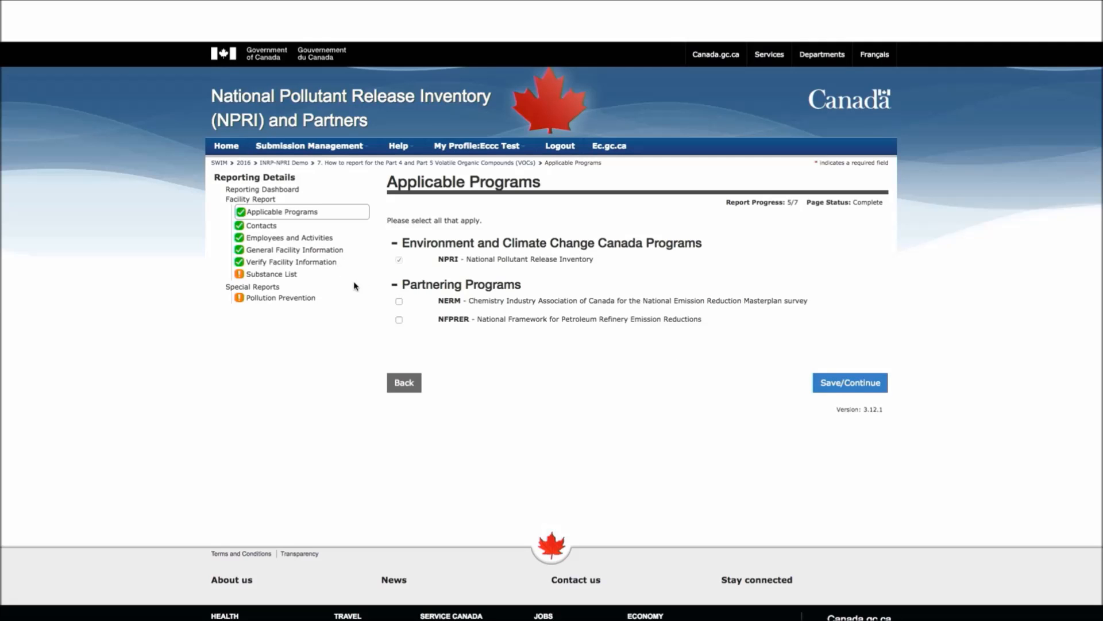
pyautogui.click(289, 276)
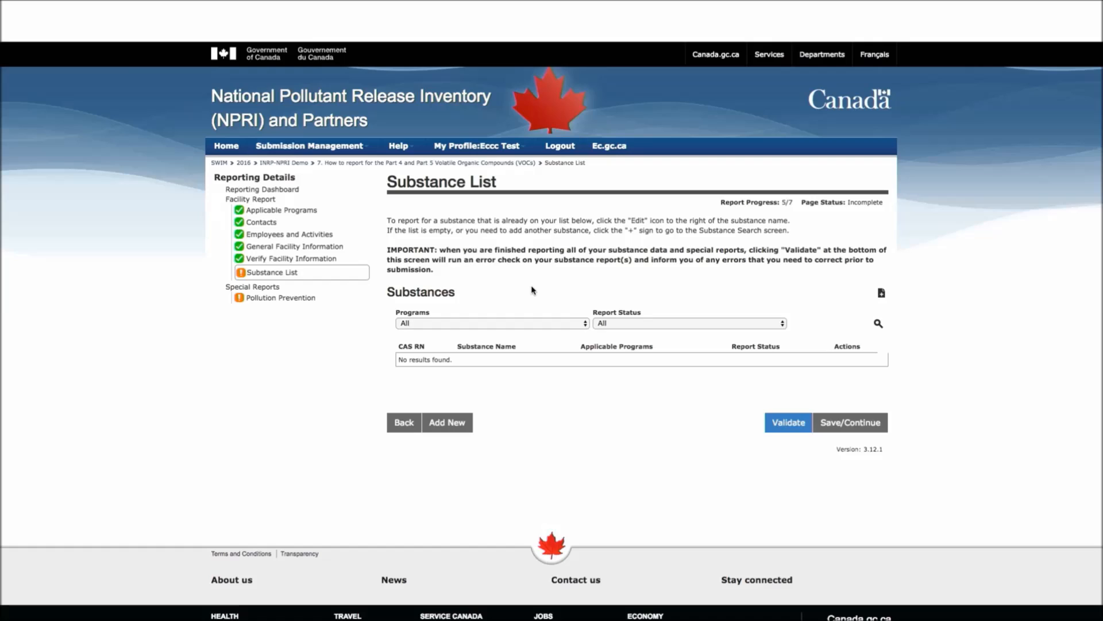
# Search the substances by name for "volatile" and add Volatile Organic Compounds (VOCs) to the report.
pyautogui.click(882, 295)
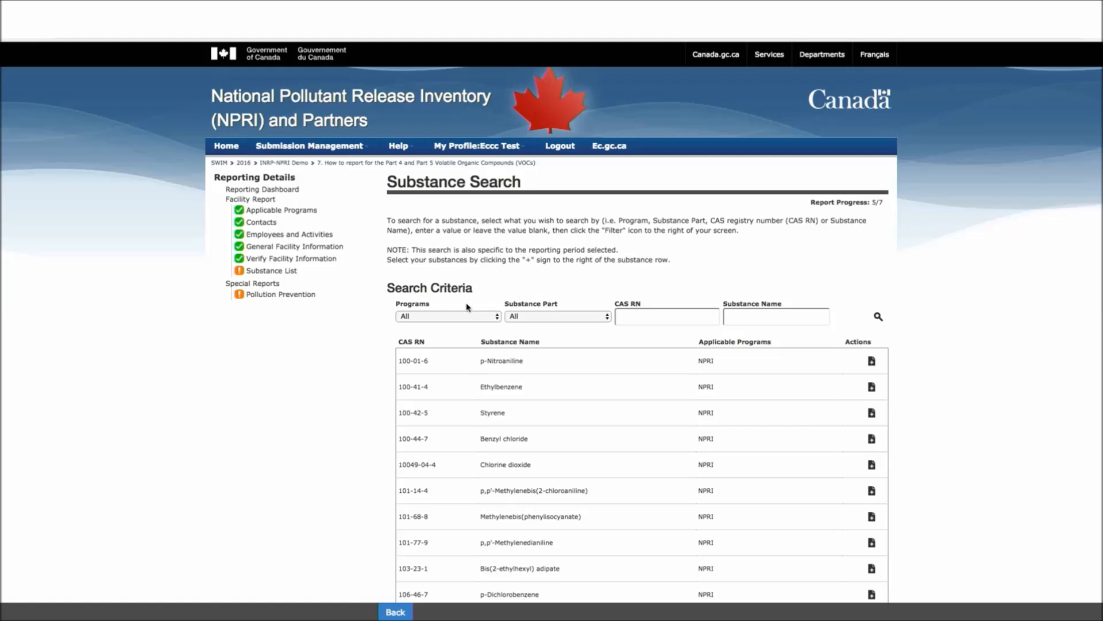
pyautogui.click(454, 319)
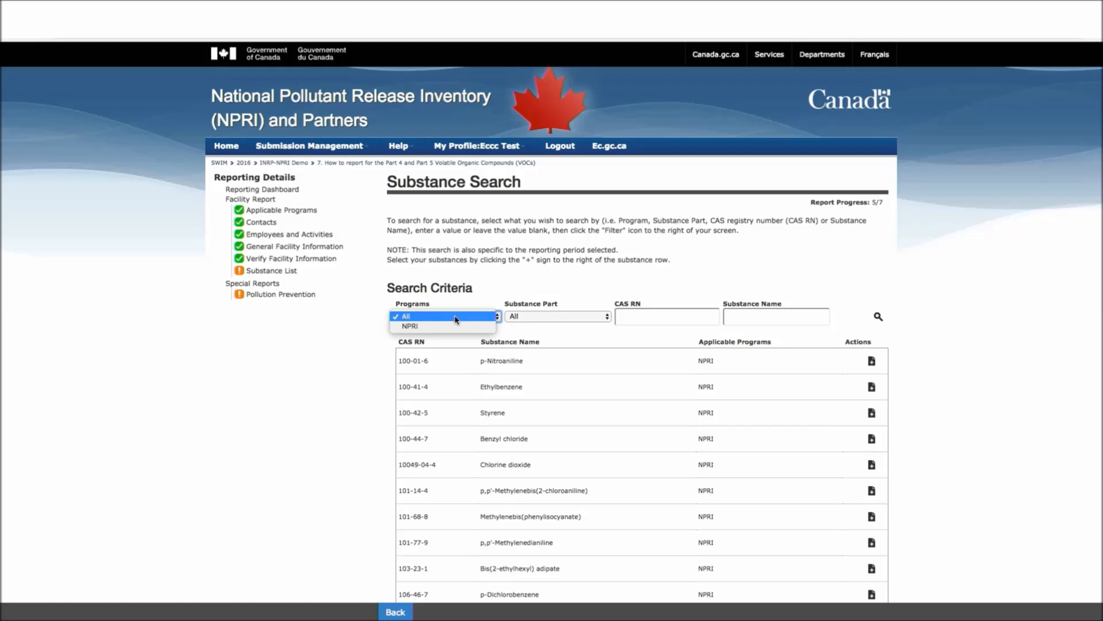
pyautogui.click(514, 316)
pyautogui.click(519, 316)
pyautogui.click(601, 306)
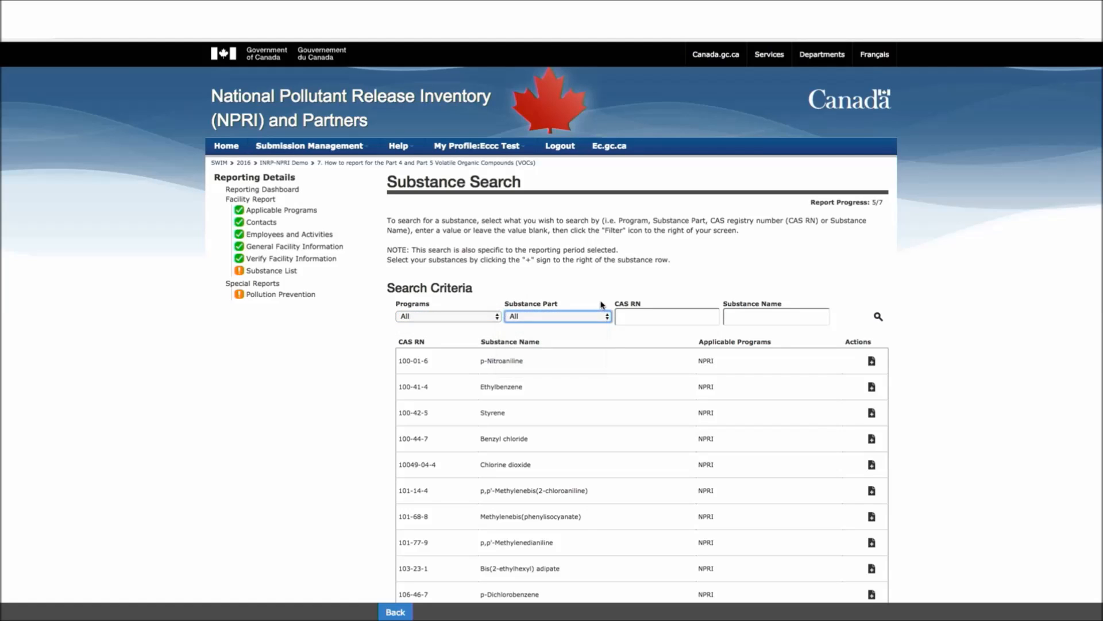
pyautogui.click(744, 321)
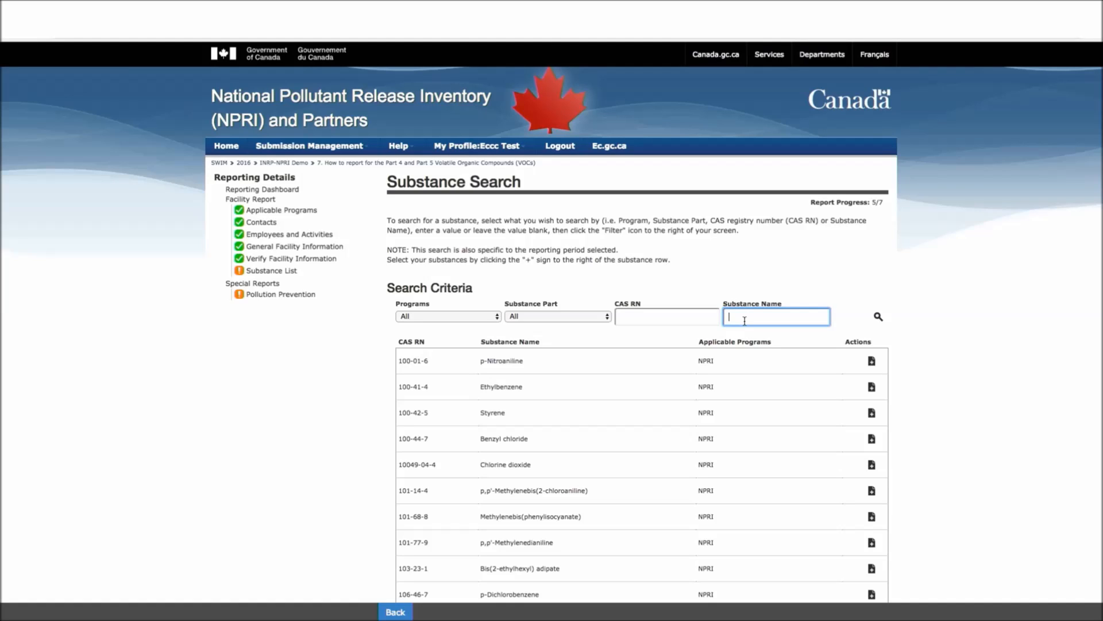
pyautogui.write('volatile')
pyautogui.click(874, 324)
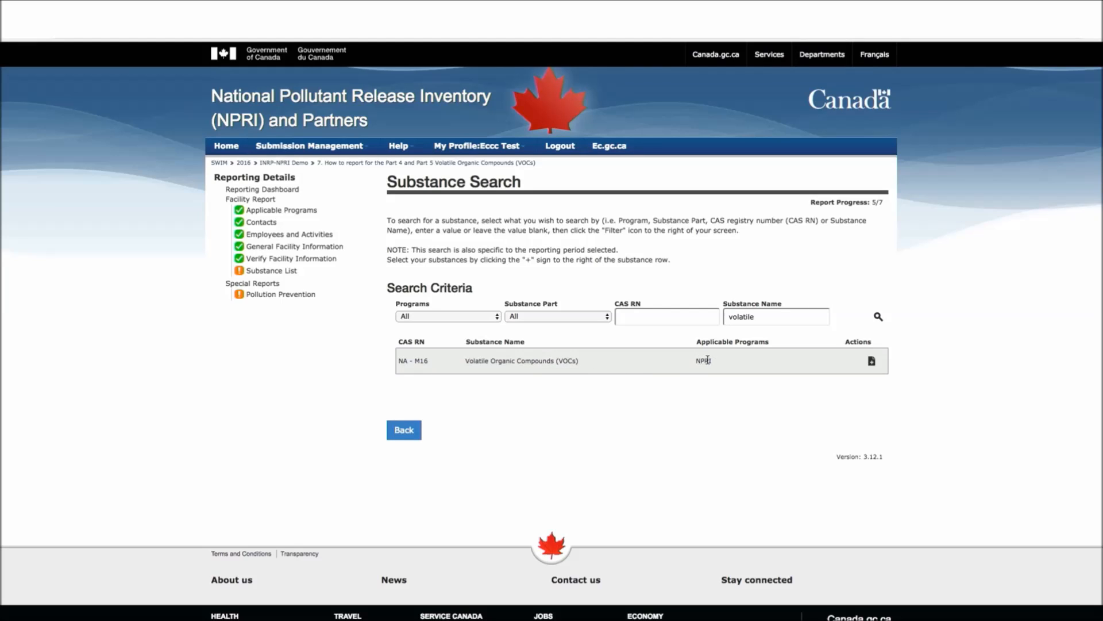
pyautogui.click(873, 362)
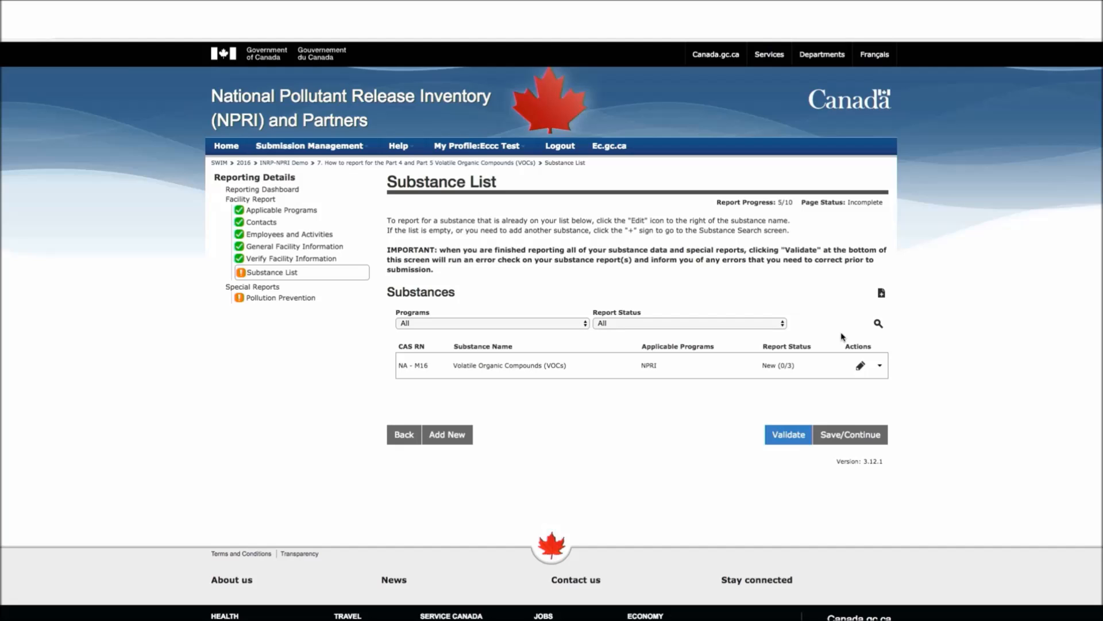
# For the VOC substance, save Yes for meeting the NPRI criteria and indicate that 1 tonne or more of a Part 5 substance was released to air.
pyautogui.click(860, 366)
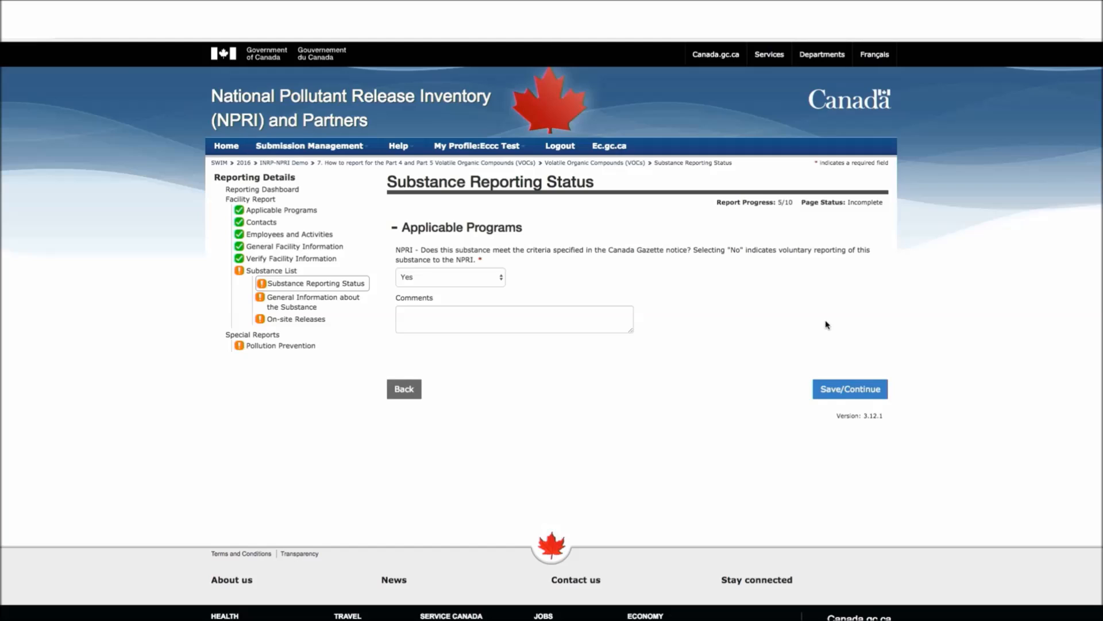
pyautogui.click(503, 279)
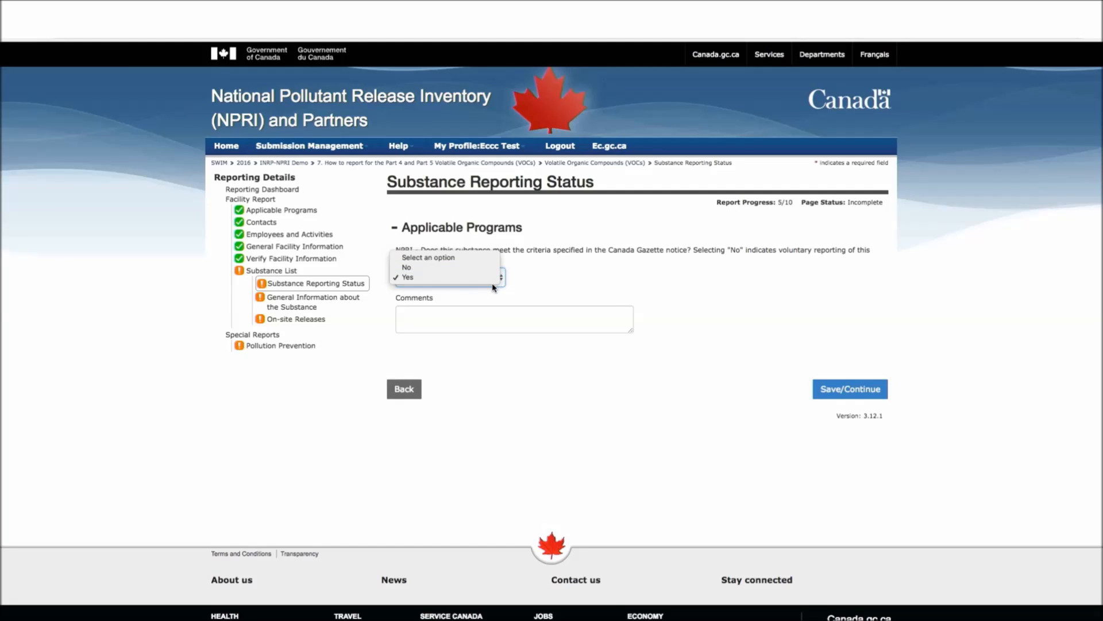
pyautogui.click(497, 281)
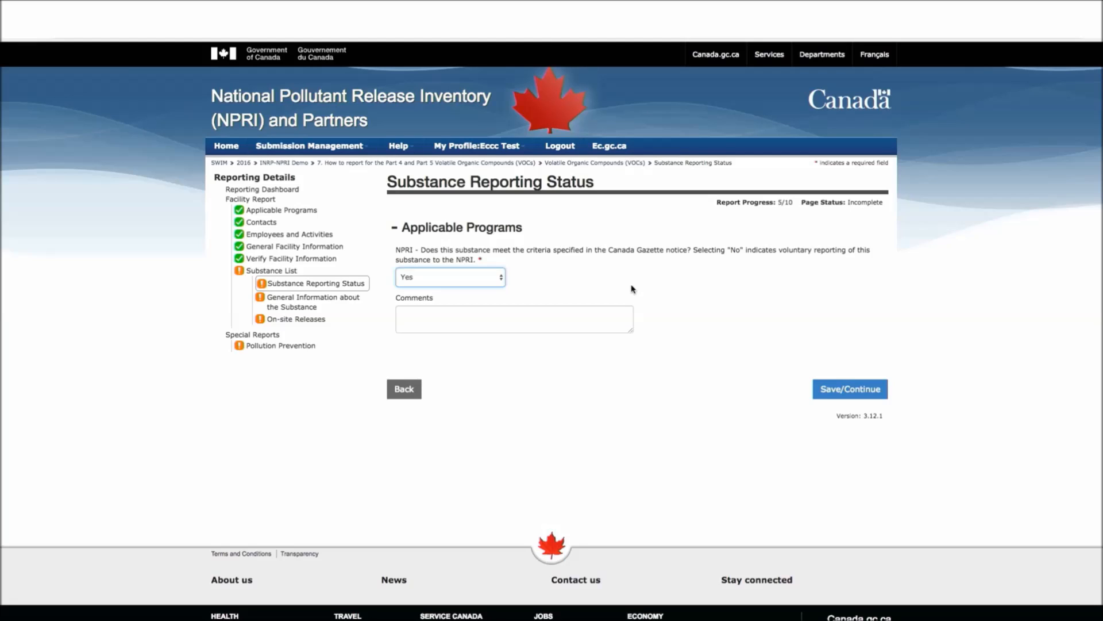
pyautogui.click(594, 313)
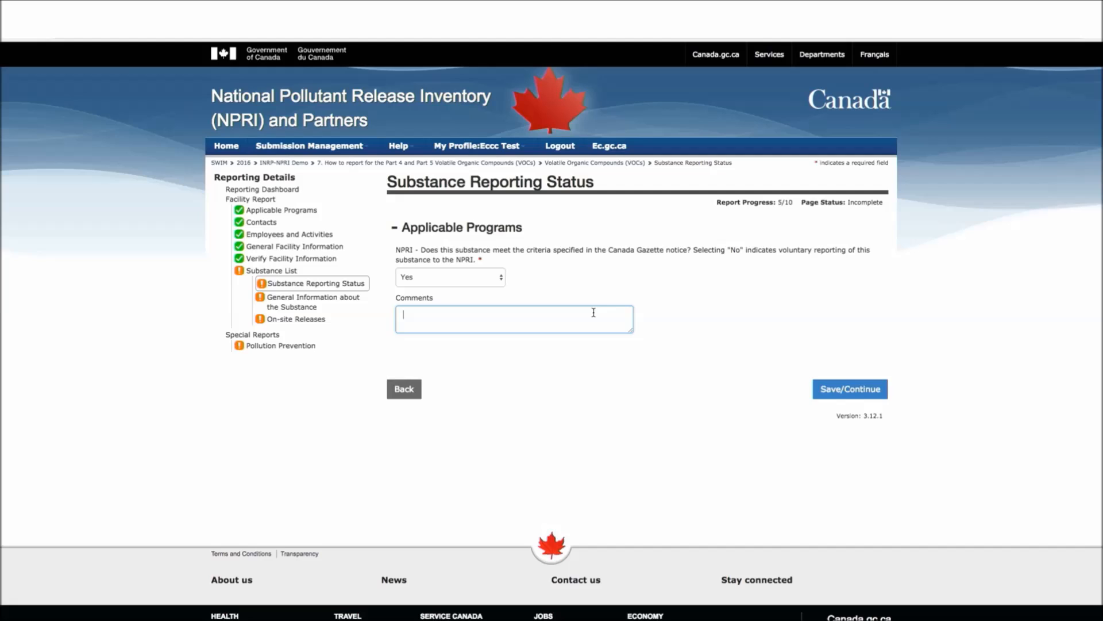
pyautogui.click(839, 388)
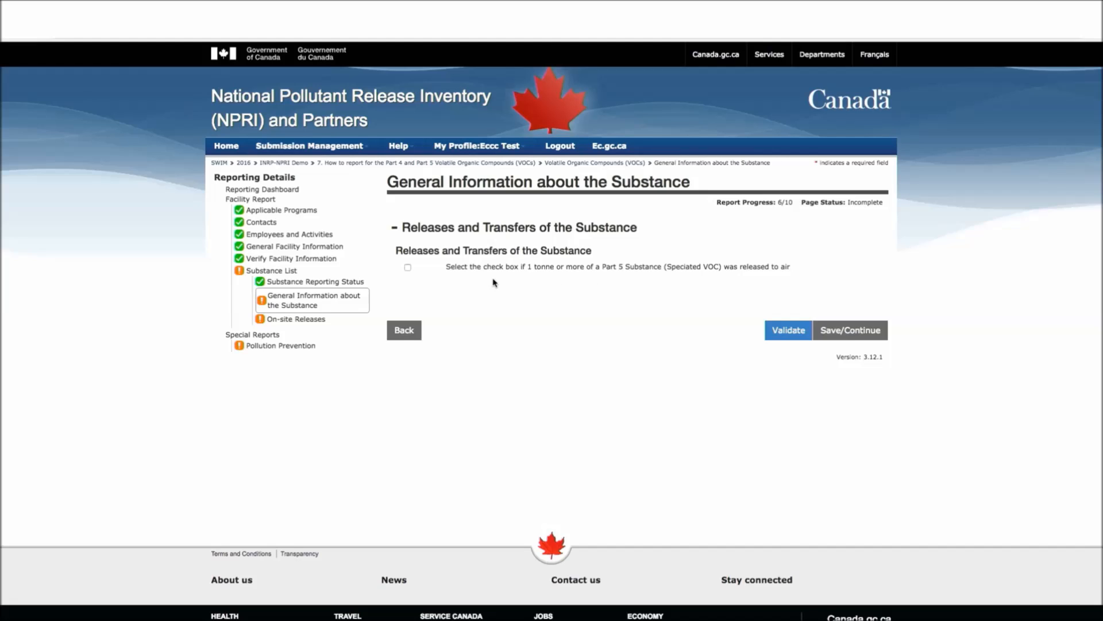
pyautogui.click(408, 267)
pyautogui.click(845, 339)
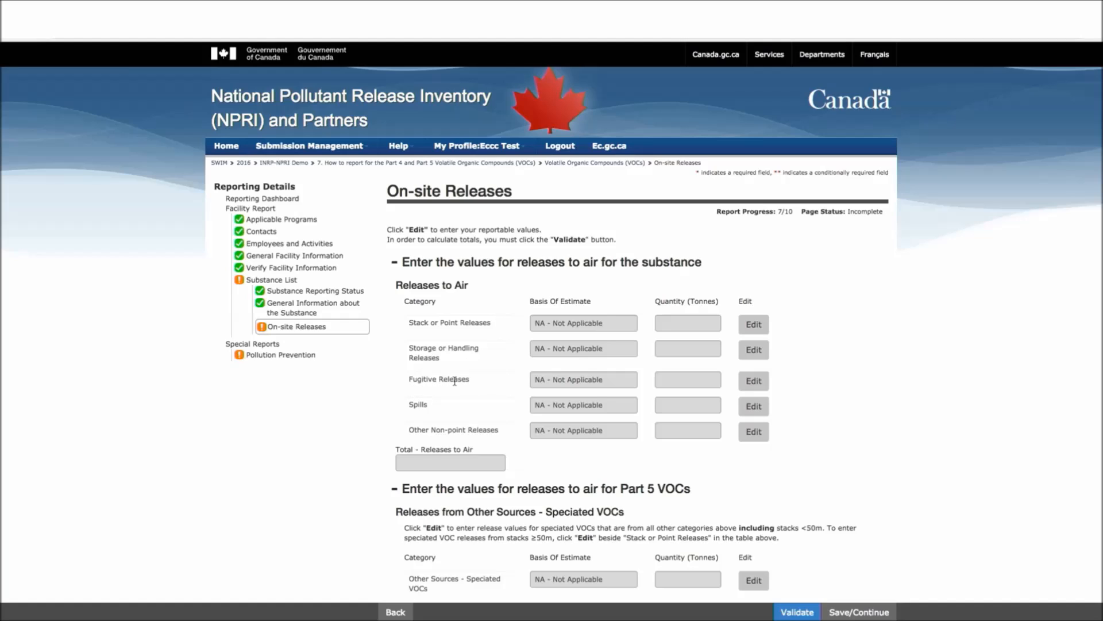
# Record on-site Fugitive Releases to air of 25 tonnes with C - Mass Balance as the basis of estimate, and save.
pyautogui.click(755, 381)
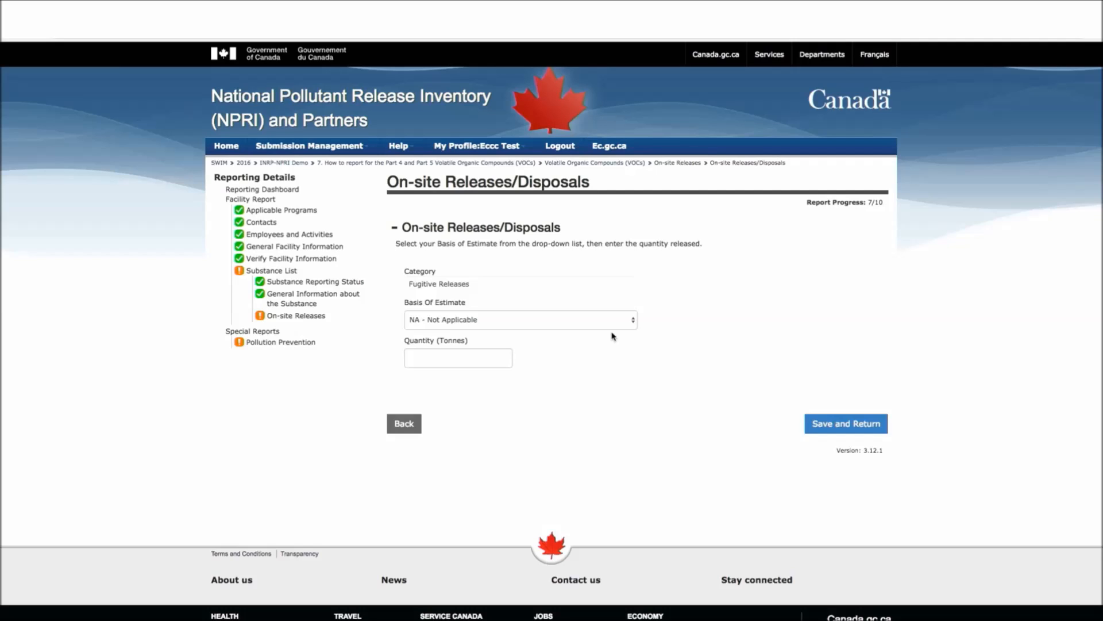
pyautogui.click(567, 325)
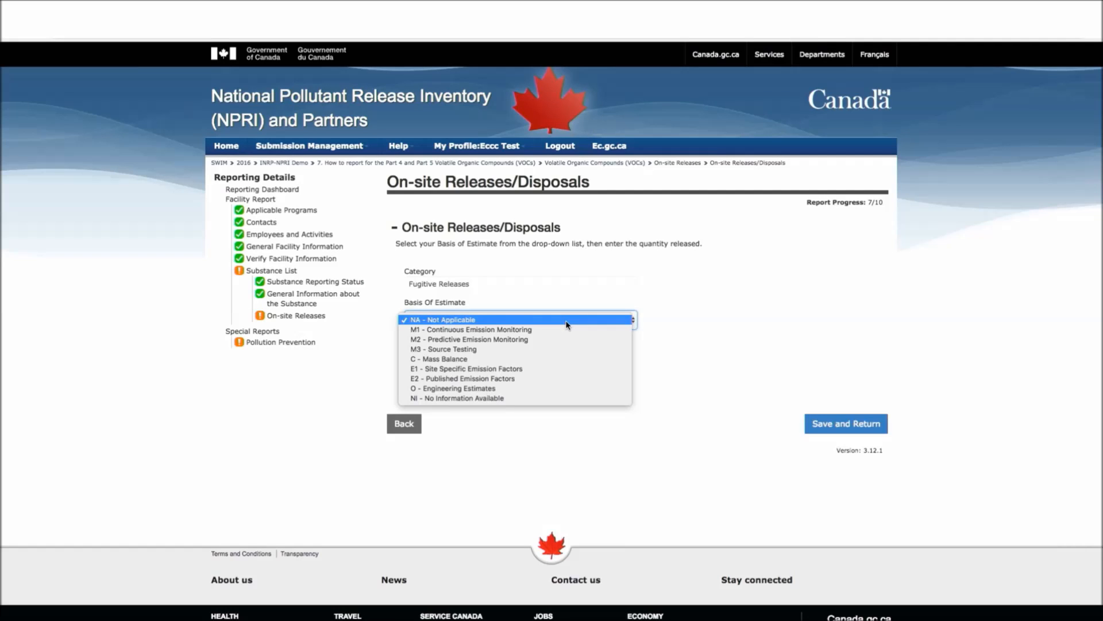
pyautogui.click(538, 359)
pyautogui.click(487, 357)
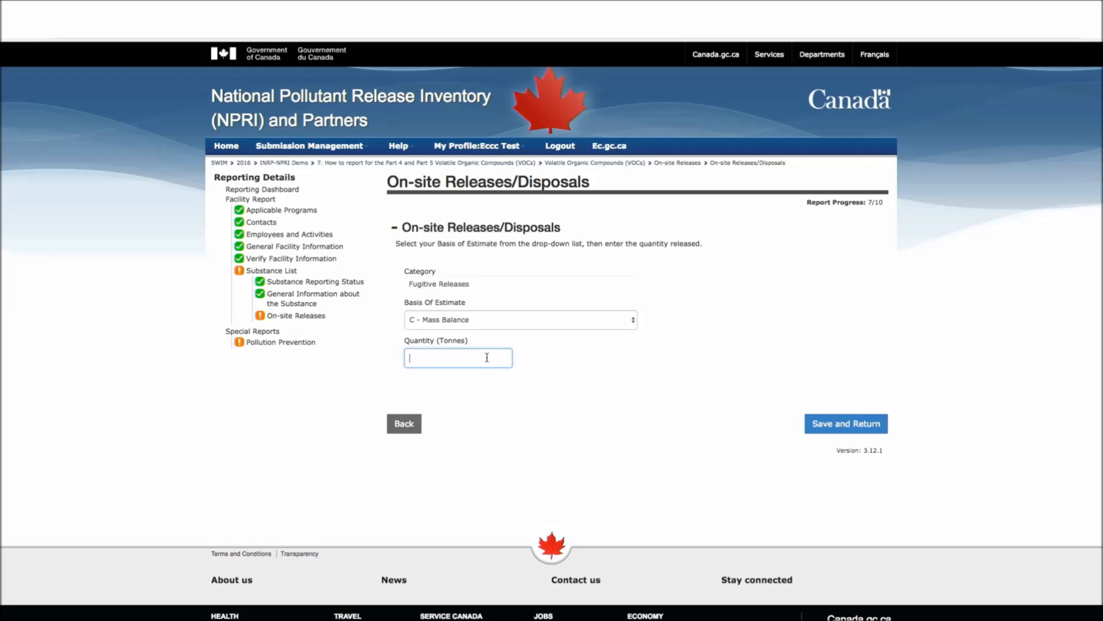
pyautogui.write('25')
pyautogui.click(628, 365)
pyautogui.click(838, 424)
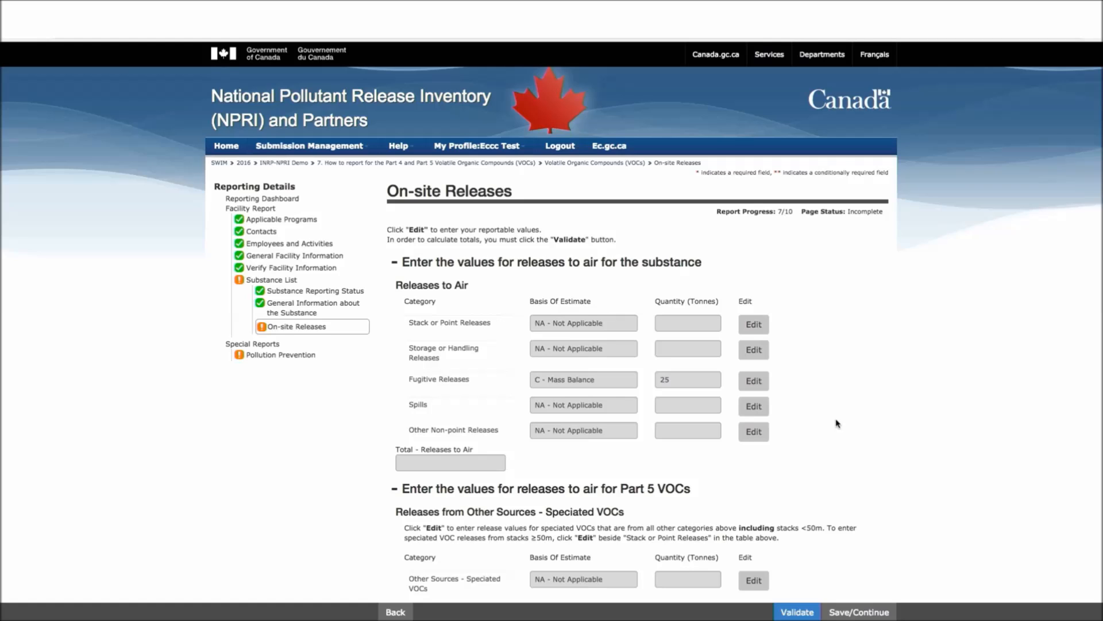
# Enter 50 tonnes for Stack or Point Releases with M1 - Continuous Emission Monitoring as the basis of estimate.
pyautogui.scroll(-1, 836, 423)
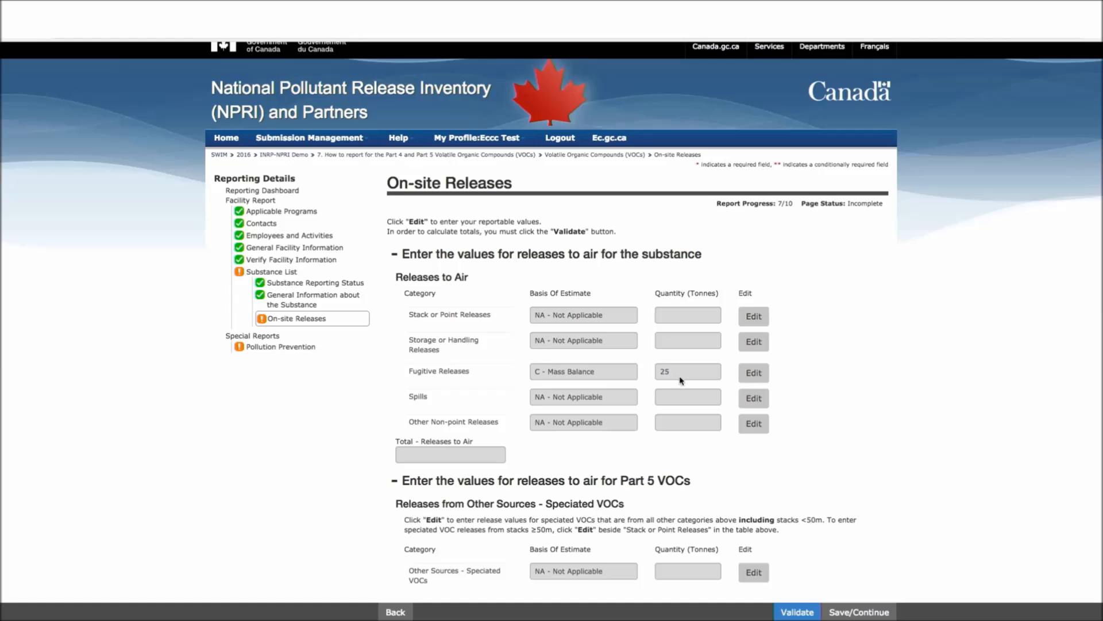
pyautogui.click(754, 317)
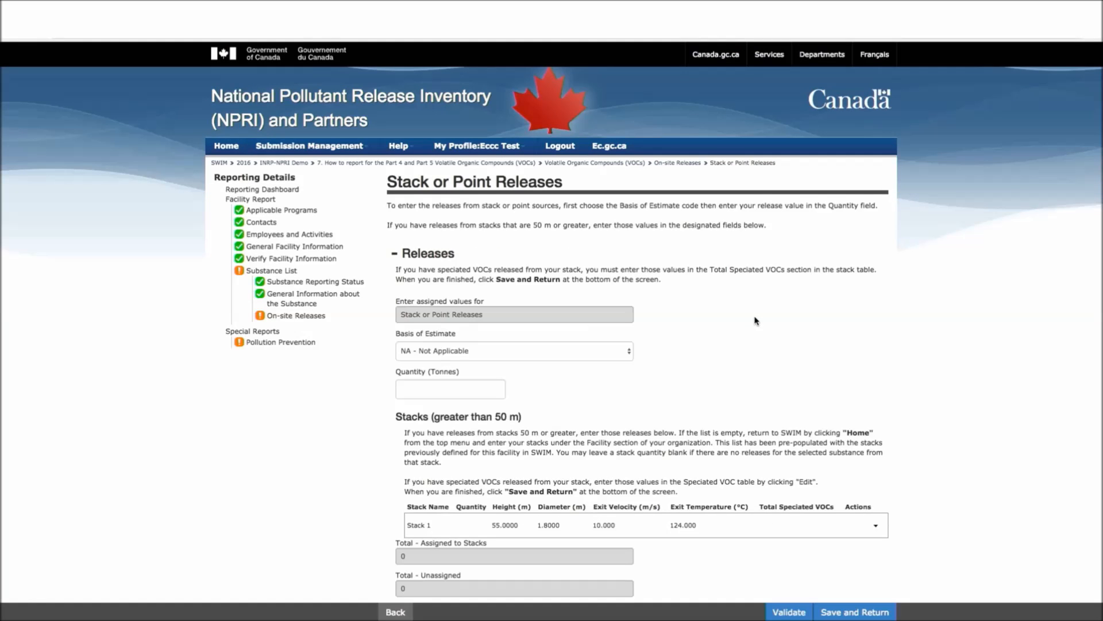
pyautogui.click(628, 350)
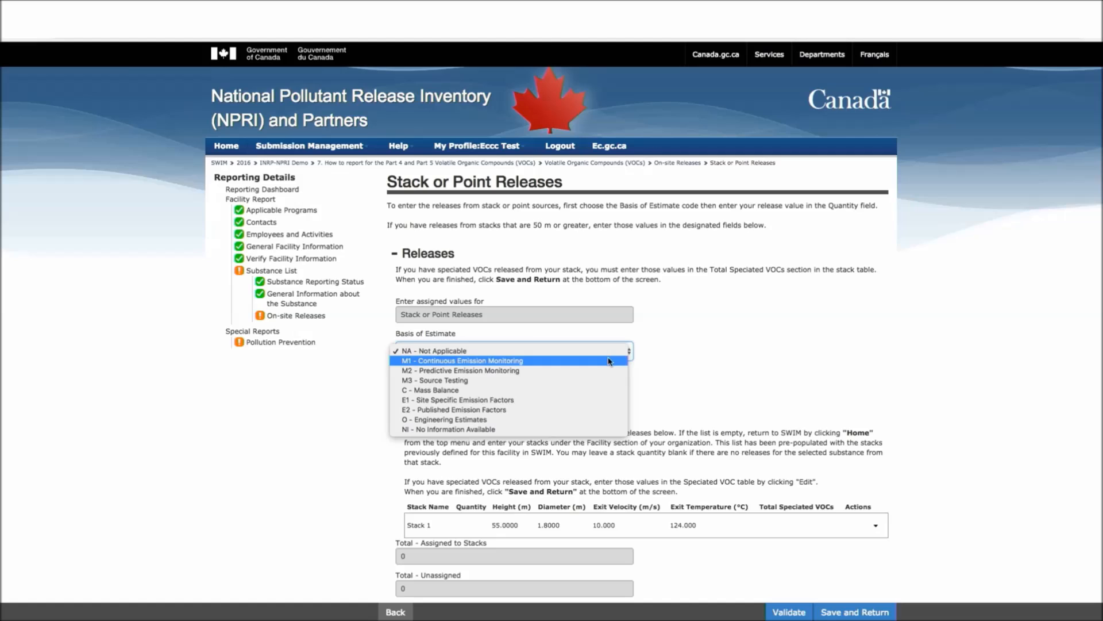
pyautogui.click(611, 361)
pyautogui.click(494, 387)
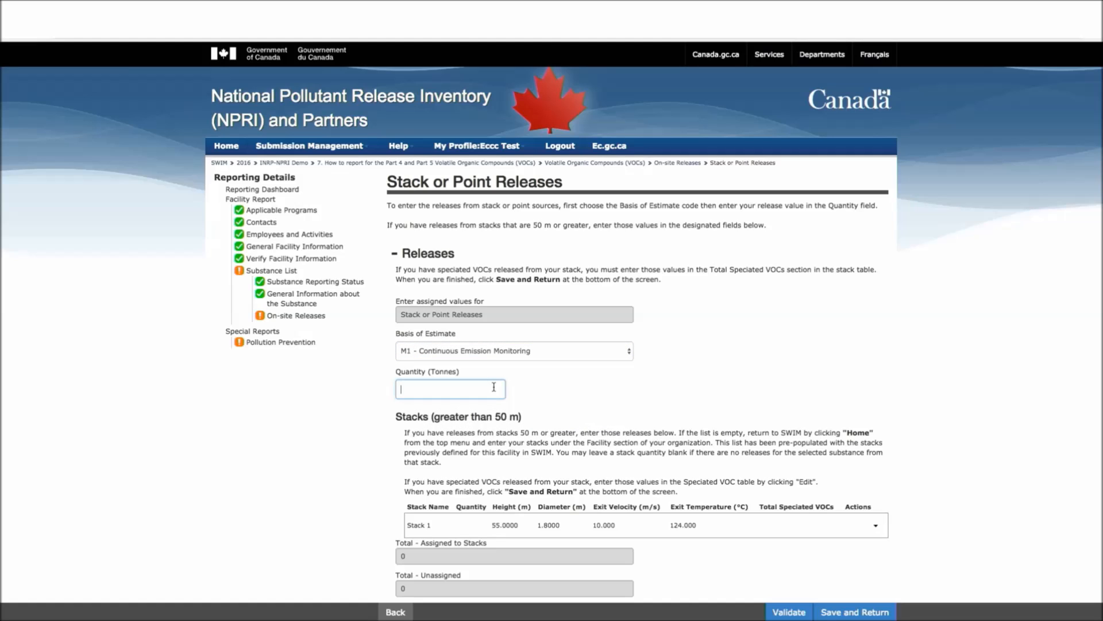
pyautogui.write('50')
pyautogui.click(568, 392)
# Edit the Stack 1 entry and set its released quantity to 10.
pyautogui.scroll(-3, 669, 426)
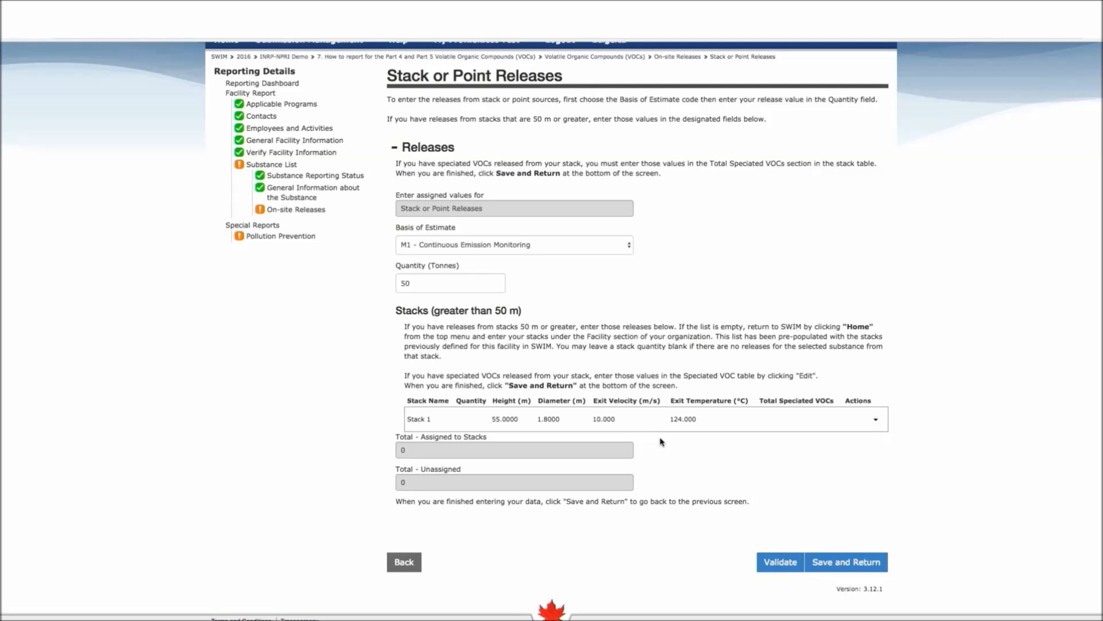
pyautogui.scroll(2, 660, 442)
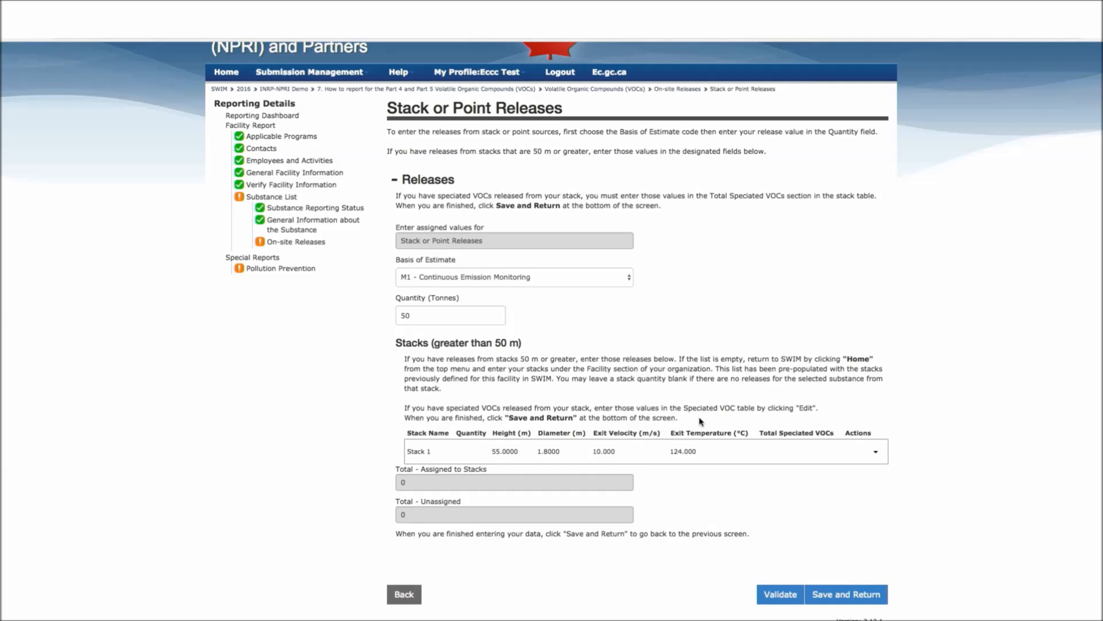
pyautogui.click(876, 451)
pyautogui.click(829, 475)
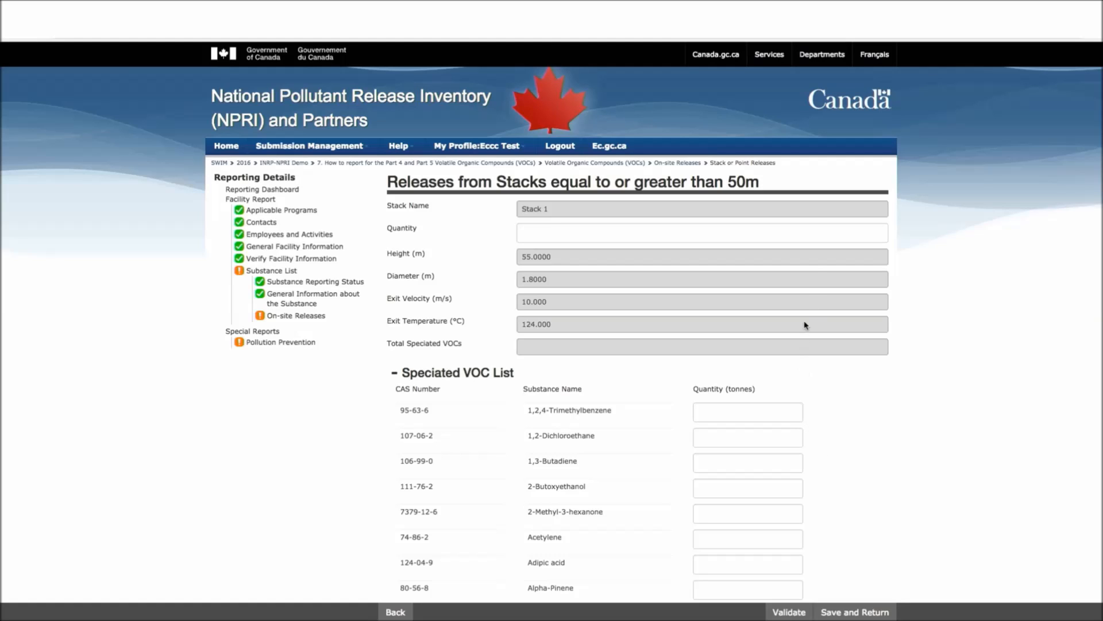
pyautogui.click(832, 235)
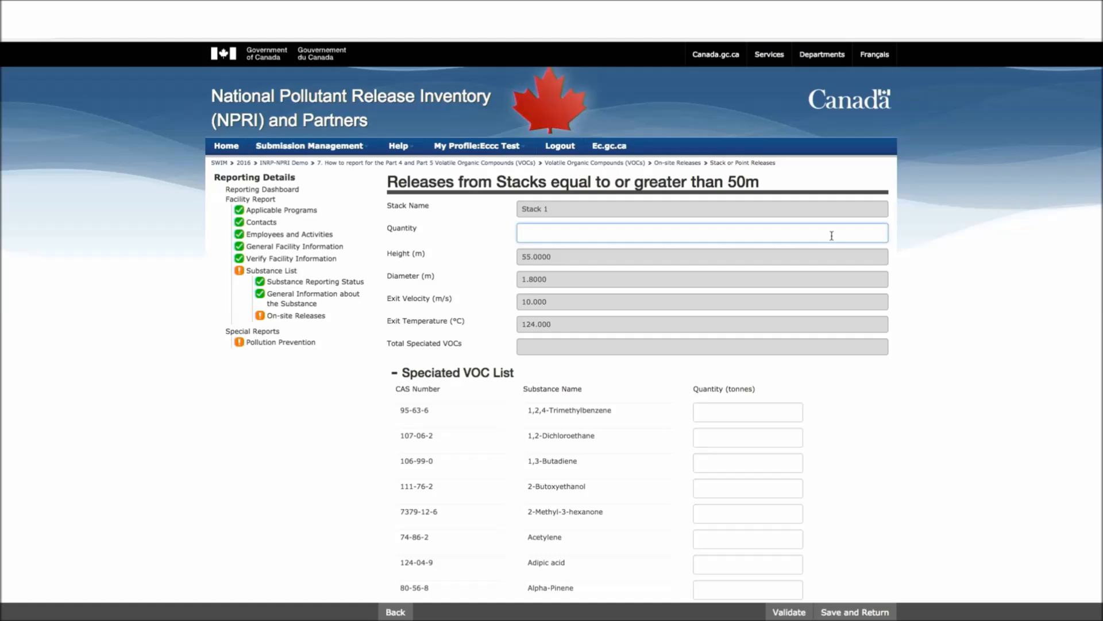
pyautogui.write('10')
pyautogui.click(886, 367)
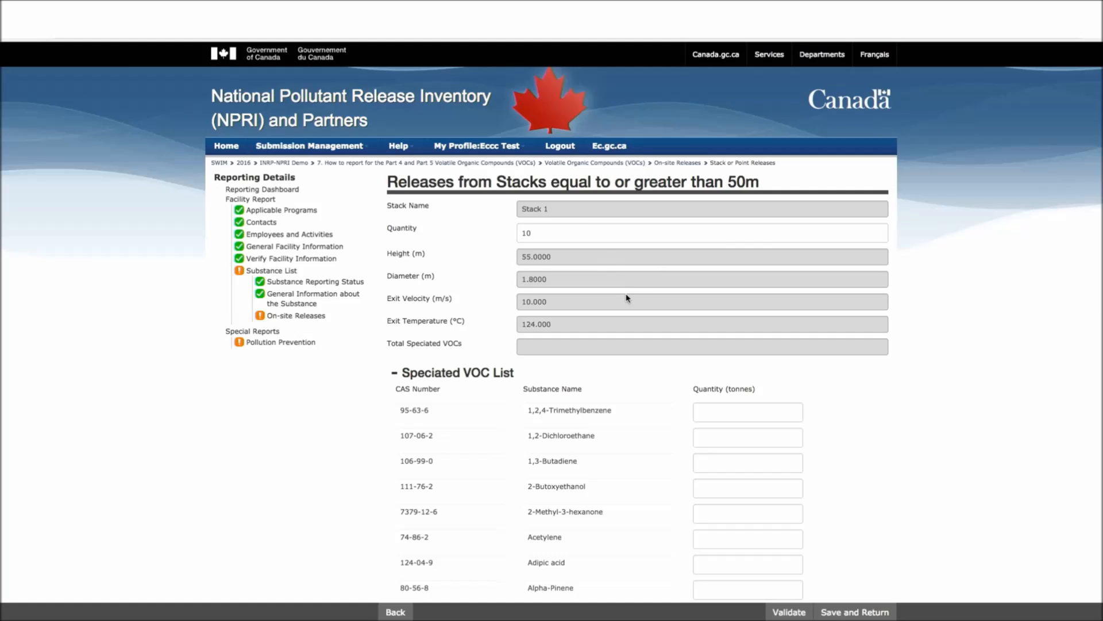
# Enter 2 tonnes of 1,2,4-Trimethylbenzene and 3 tonnes of 1,3-Butadiene as Stack 1's speciated VOCs, and save back to On-site Releases.
pyautogui.click(703, 411)
pyautogui.write('2')
pyautogui.click(711, 459)
pyautogui.write('3')
pyautogui.click(825, 482)
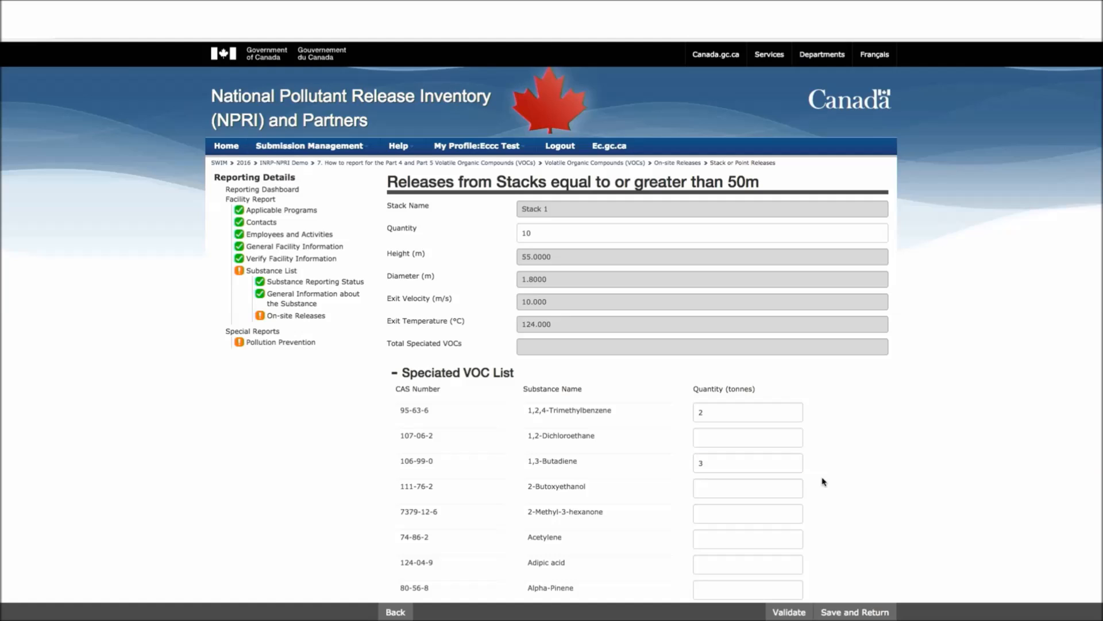
pyautogui.click(856, 613)
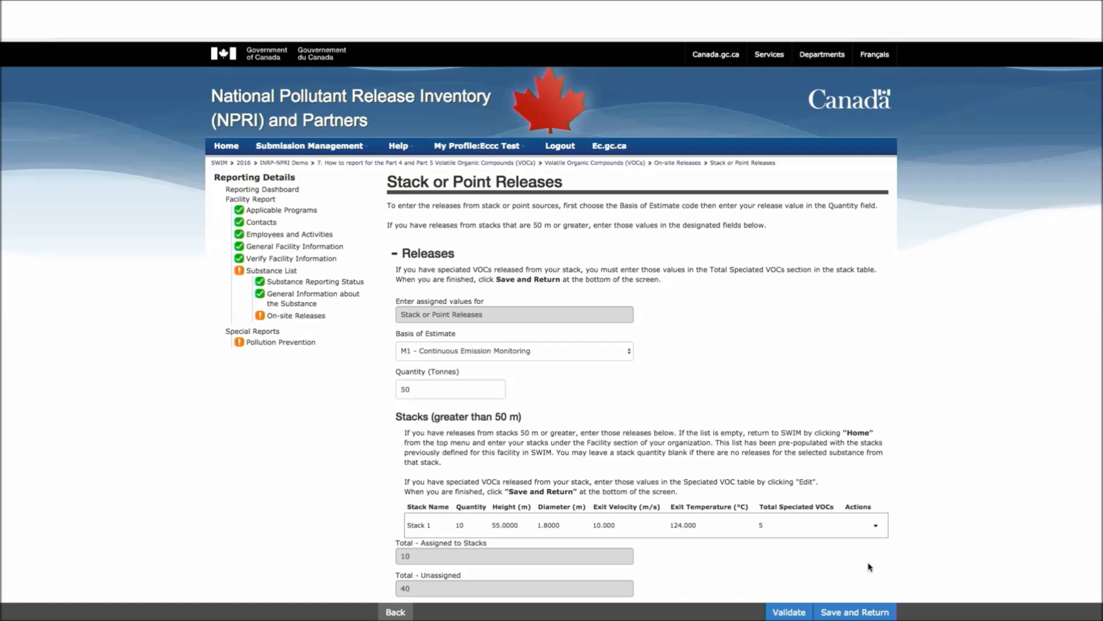
pyautogui.click(865, 612)
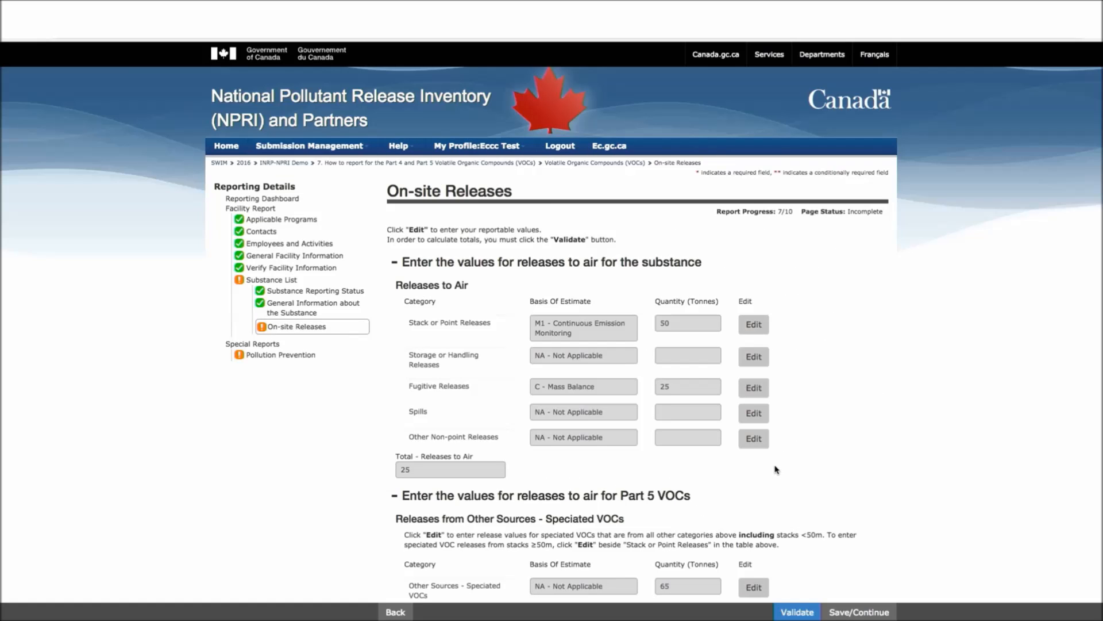
# Enter the Other Sources speciated VOC breakdown as 5 tonnes of 1,2,4-Trimethylbenzene and 2 tonnes of 1,3-Butadiene, and save.
pyautogui.scroll(-2, 775, 470)
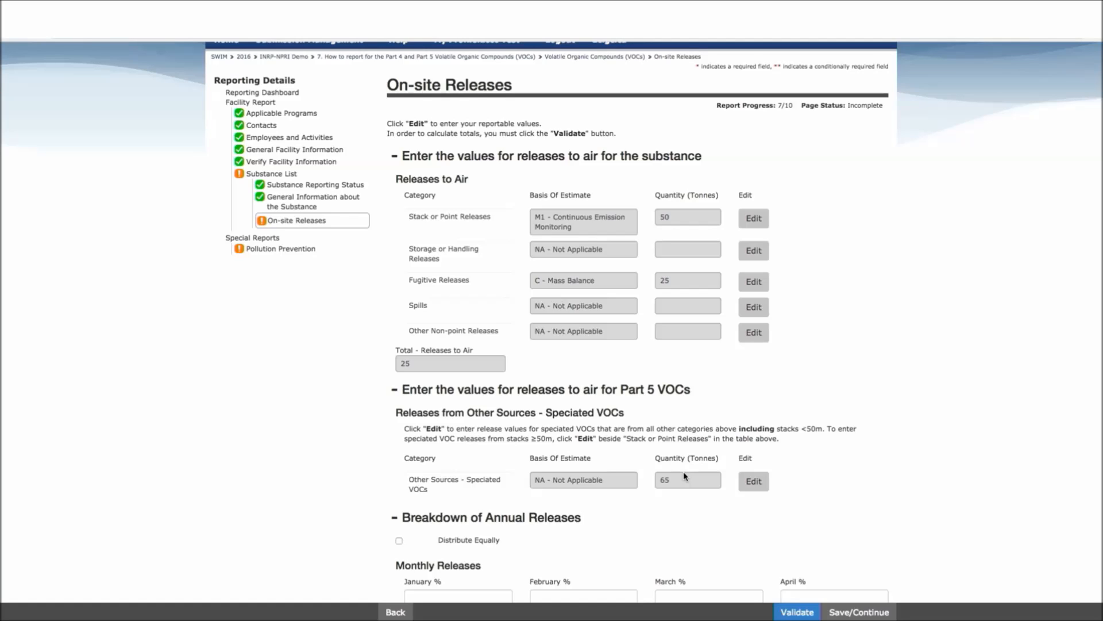
pyautogui.scroll(-1, 768, 460)
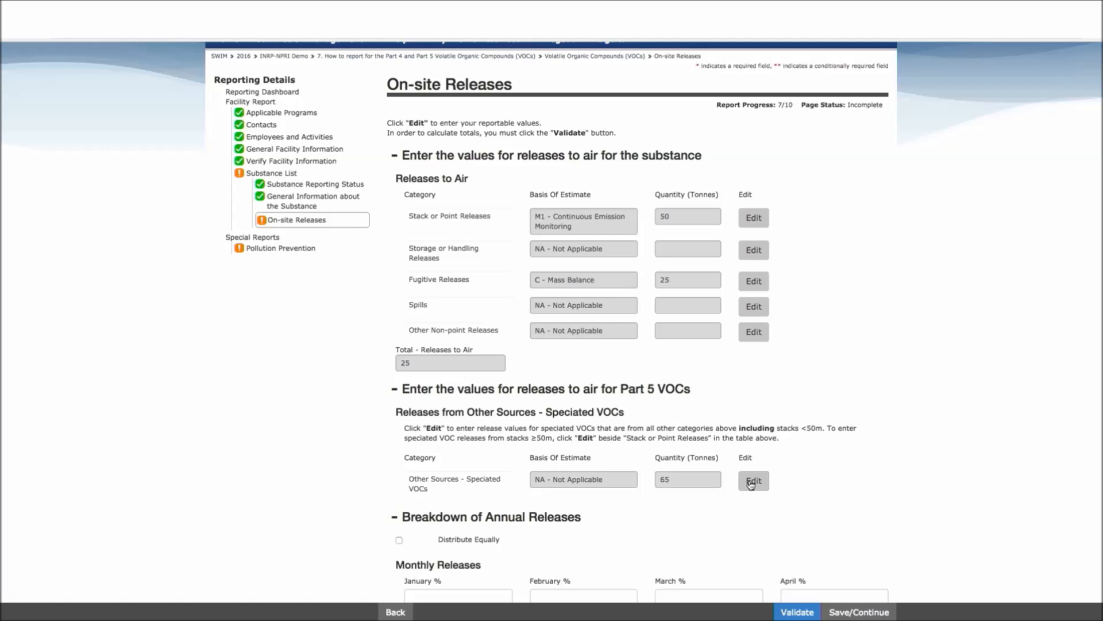
pyautogui.click(751, 484)
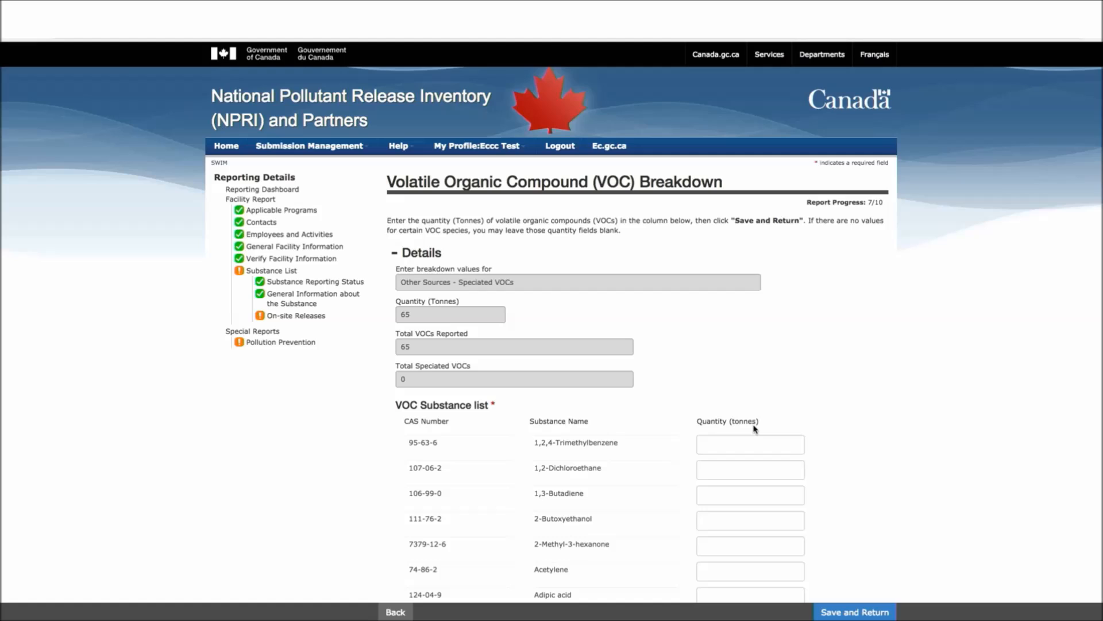
pyautogui.click(745, 439)
pyautogui.write('5')
pyautogui.click(731, 493)
pyautogui.write('2')
pyautogui.click(853, 613)
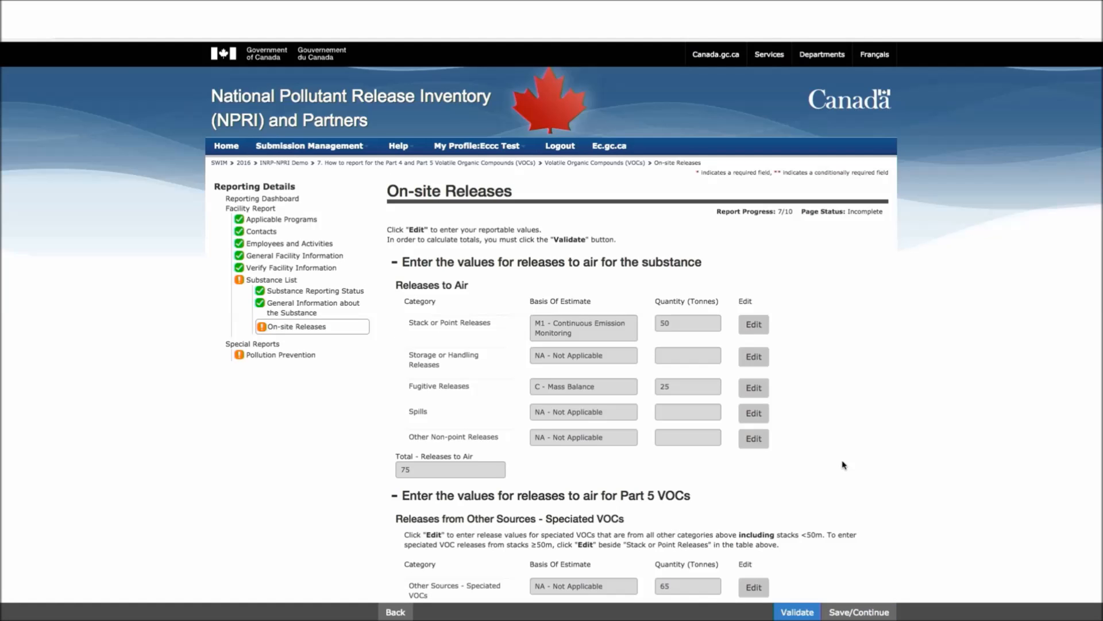
# Distribute the annual releases equally, select "No significant change (i.e. < 10%) or no change" as the reason, and save On-site Releases.
pyautogui.scroll(-3, 843, 464)
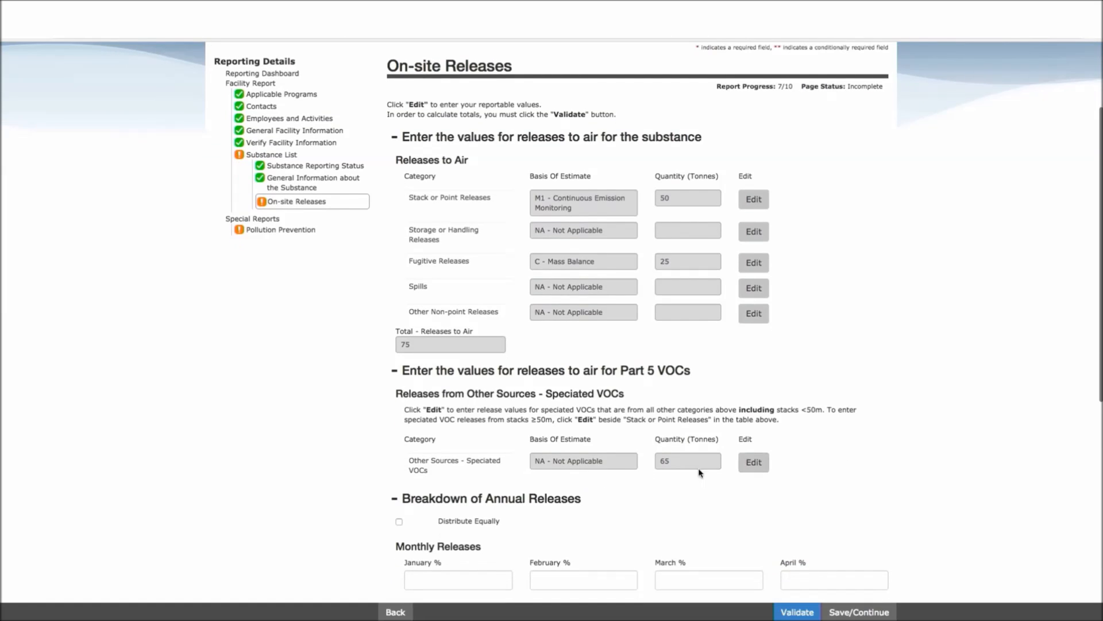
pyautogui.scroll(-3, 486, 505)
pyautogui.click(399, 414)
pyautogui.scroll(-4, 452, 507)
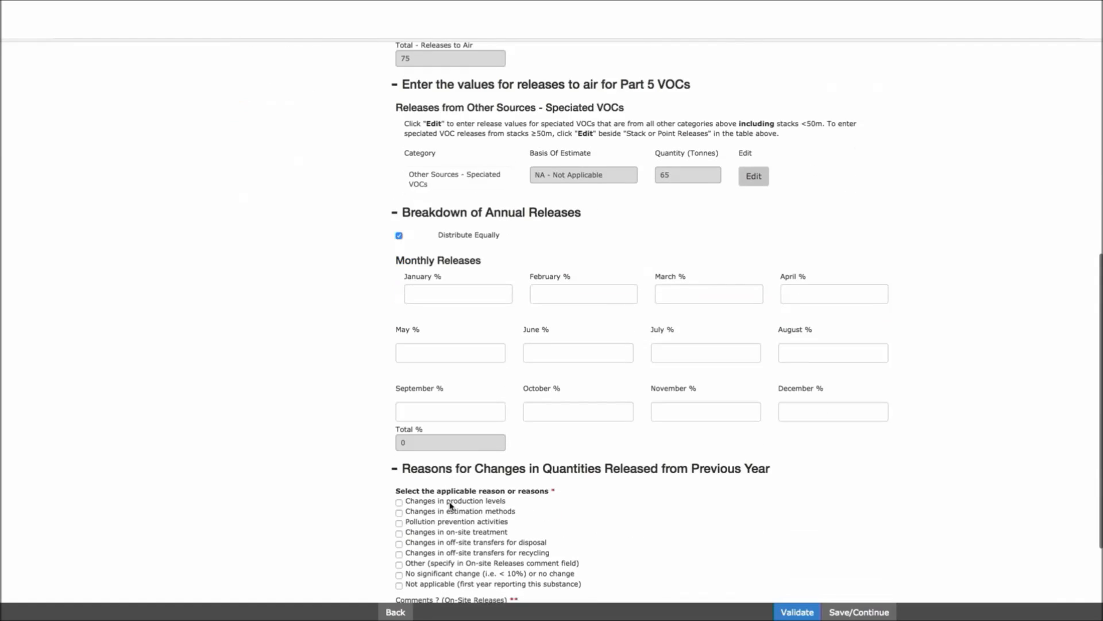
pyautogui.click(426, 574)
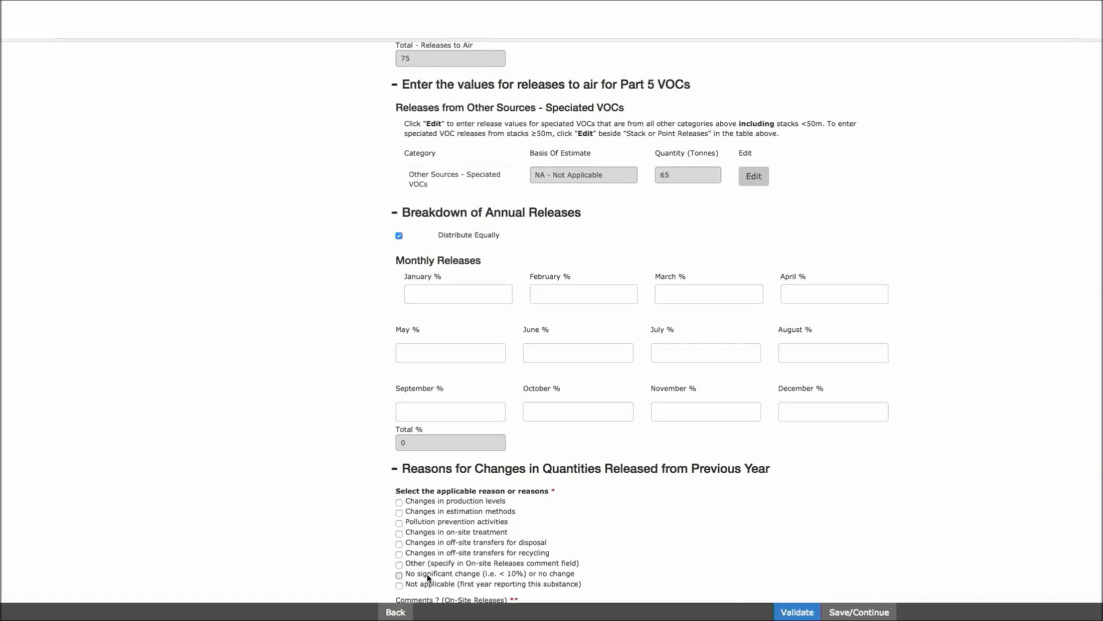
pyautogui.click(862, 613)
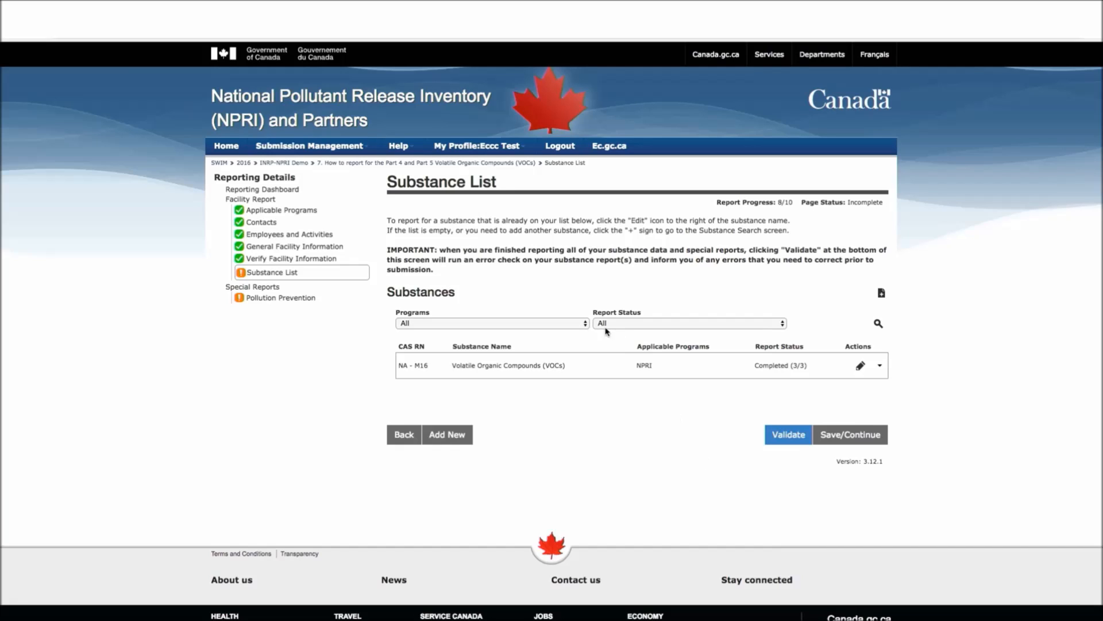
# Open the Contact NPRI help page with the reporting programs' contact details.
pyautogui.click(412, 148)
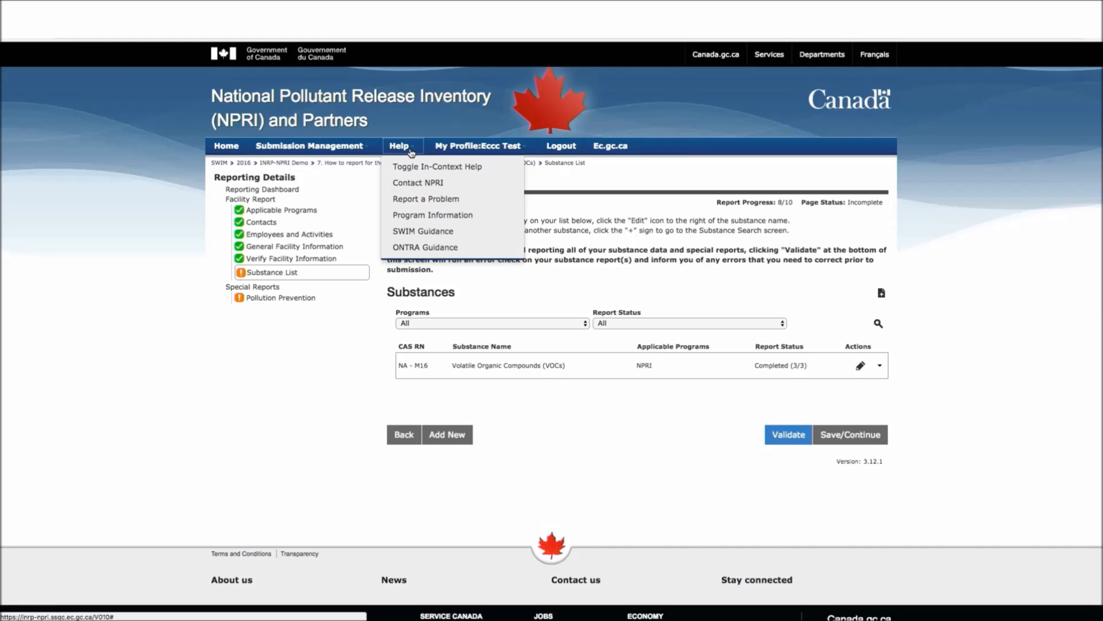
pyautogui.click(418, 182)
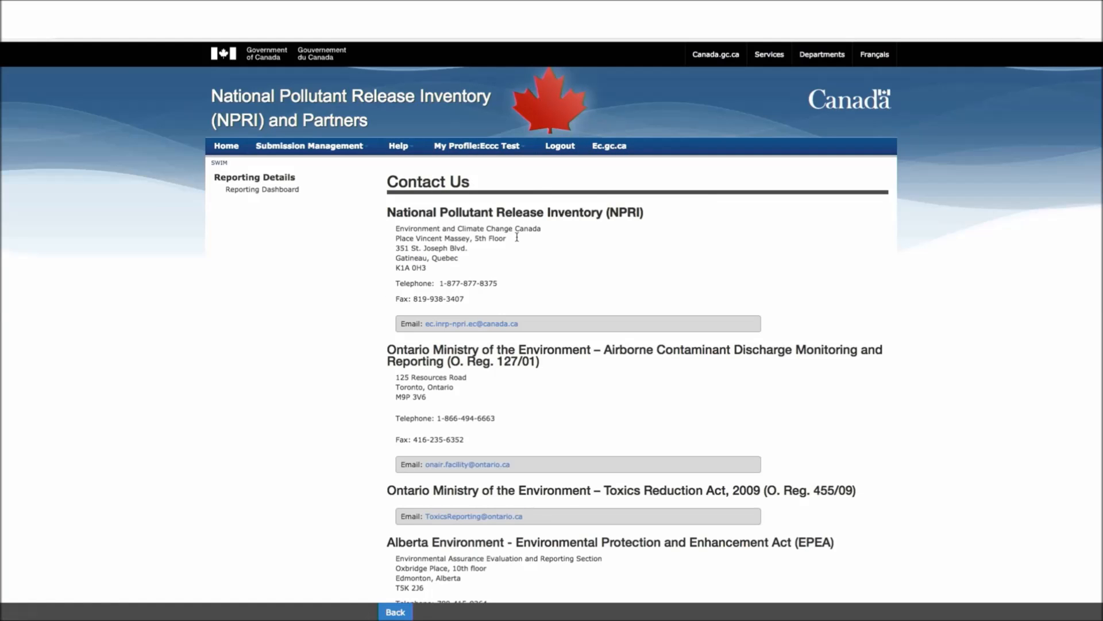